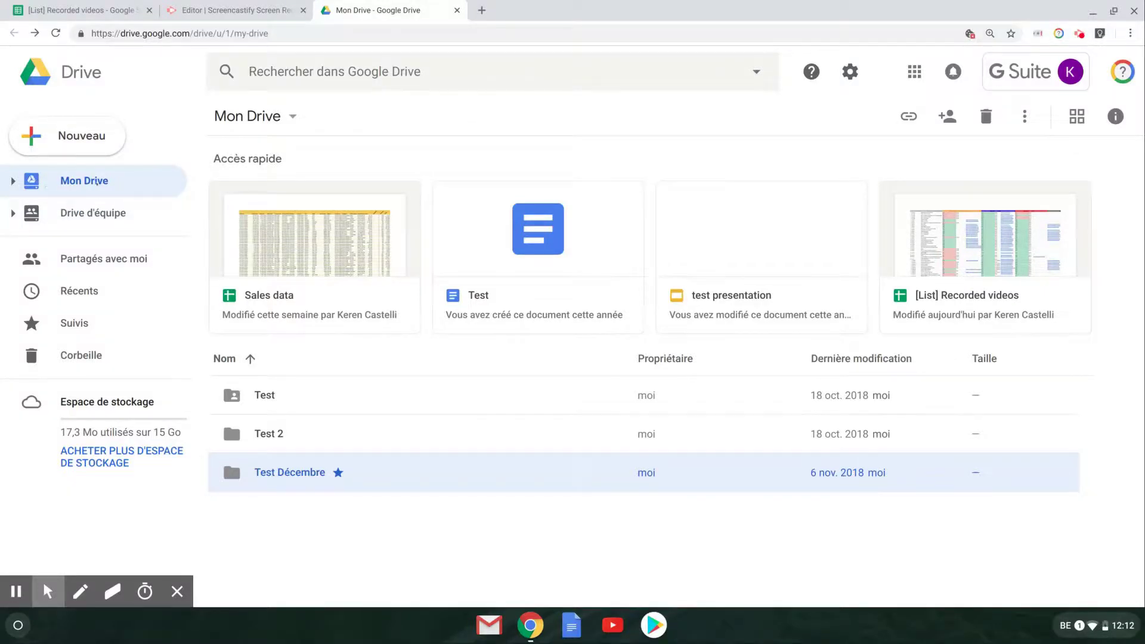
- Create a new folder named "test 2019" in Mon Drive
{"action": "left_click", "coordinate": [273, 511]}
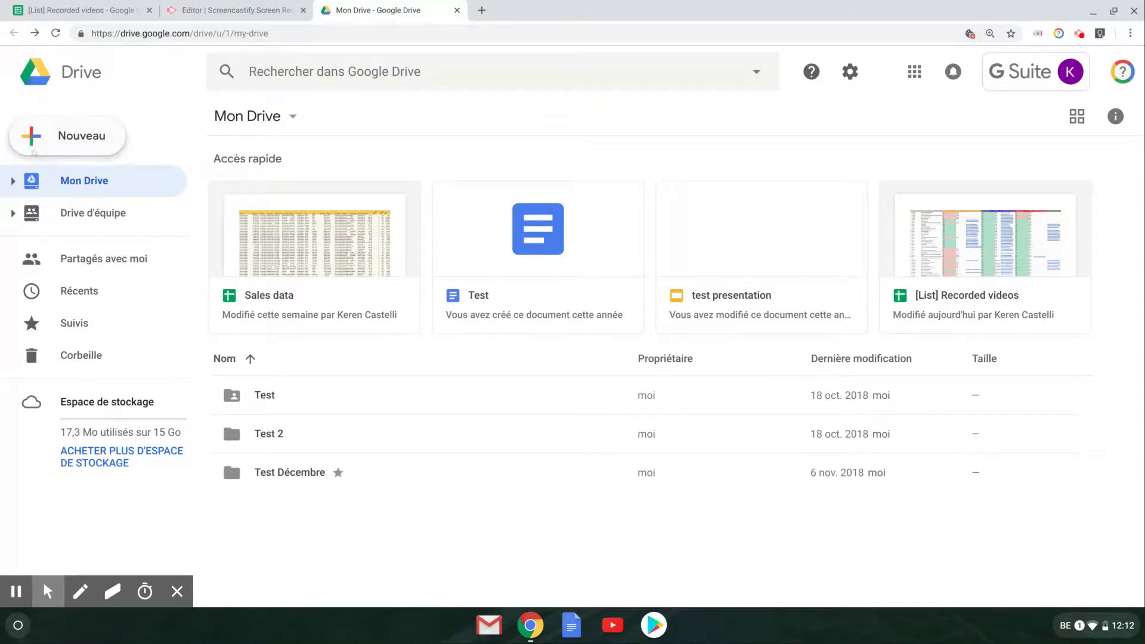
{"action": "left_click", "coordinate": [53, 143]}
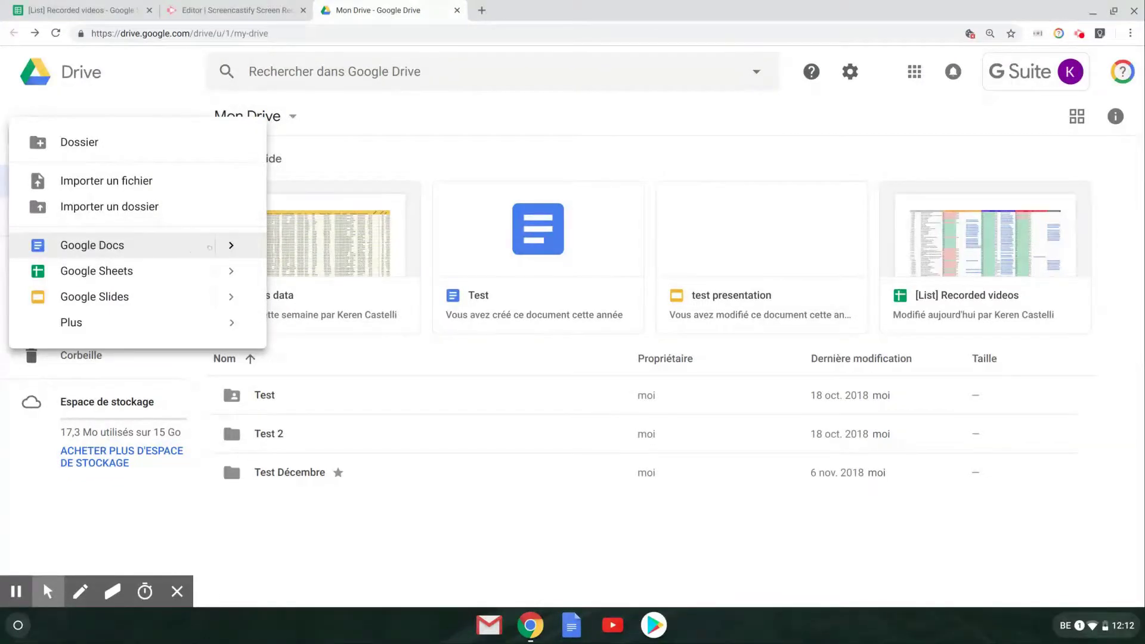
{"action": "left_click", "coordinate": [231, 245]}
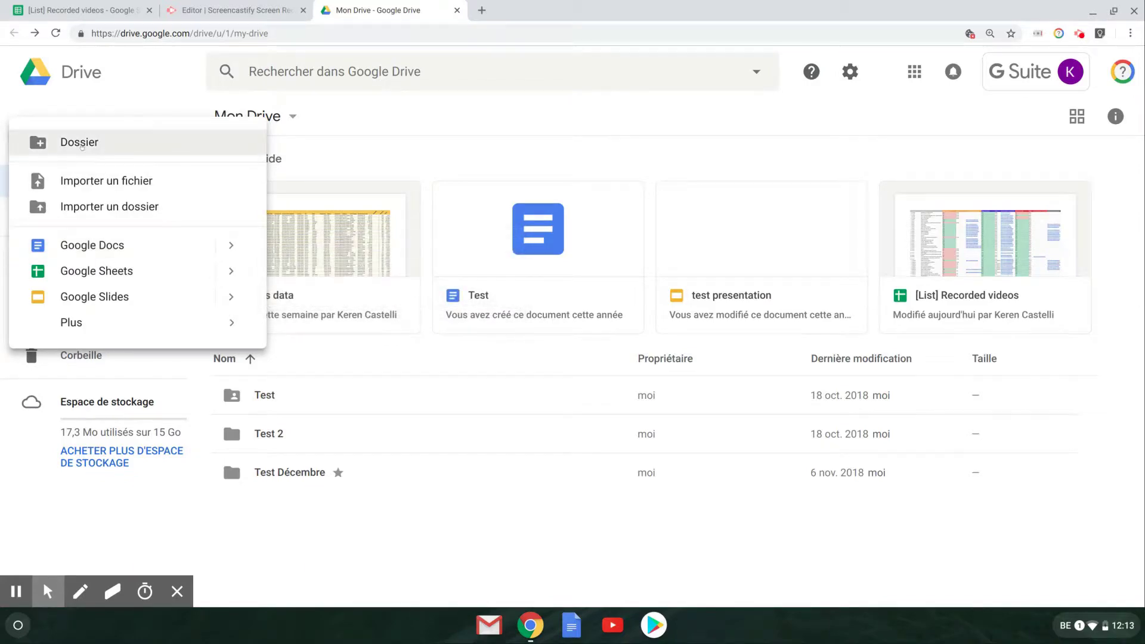
{"action": "left_click", "coordinate": [82, 143]}
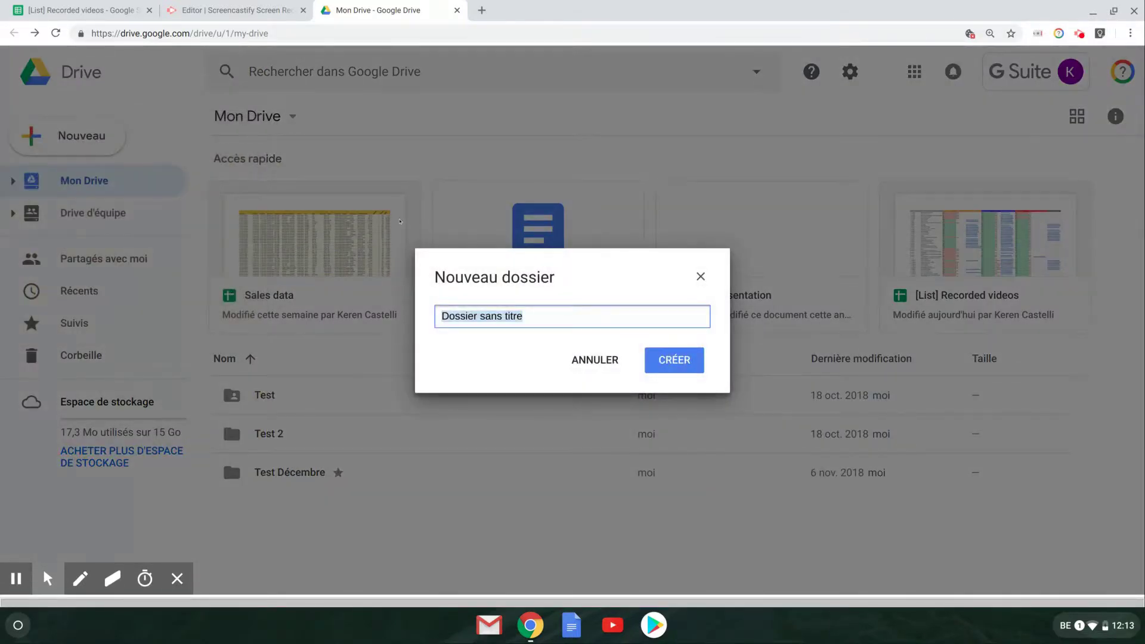
{"action": "type", "text": "test"}
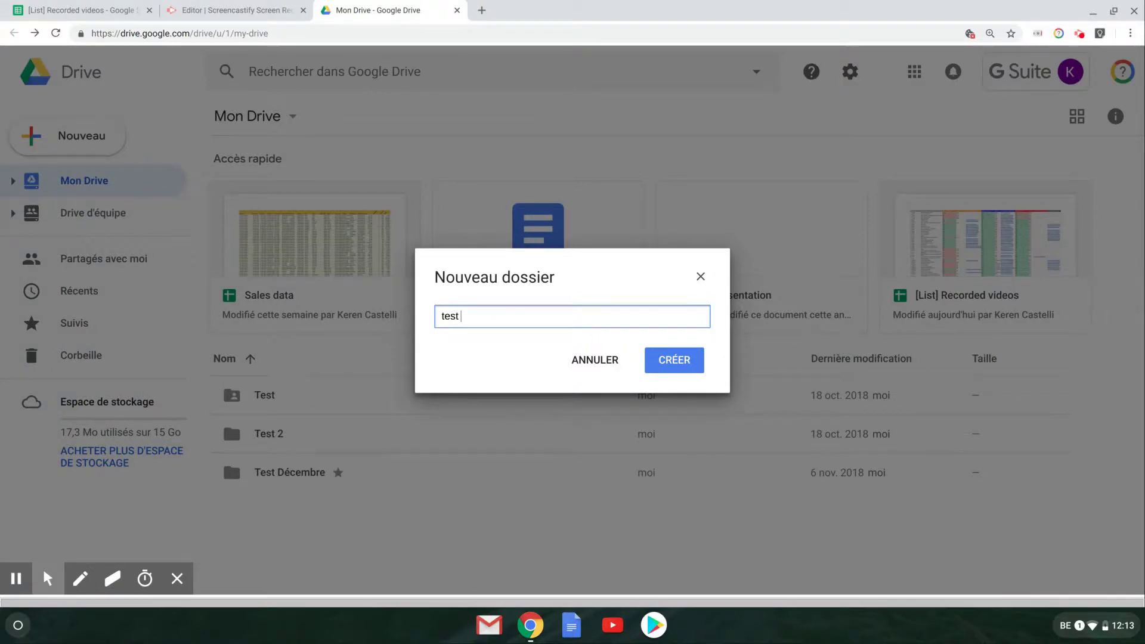
{"action": "type", "text": " 2"}
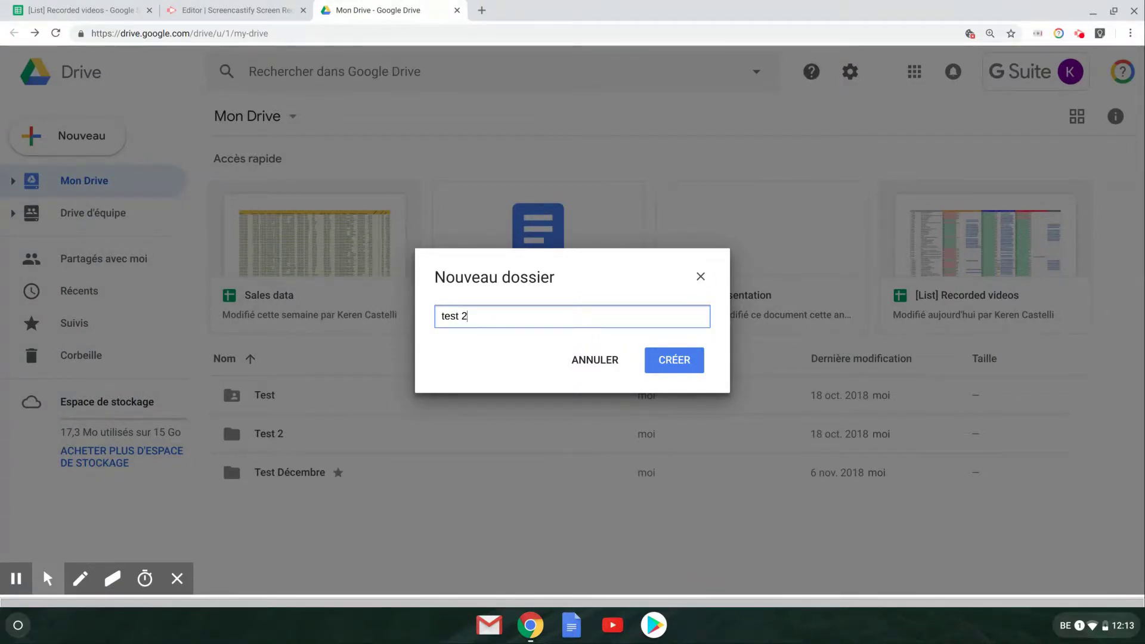
{"action": "type", "text": "019"}
{"action": "left_click", "coordinate": [660, 359]}
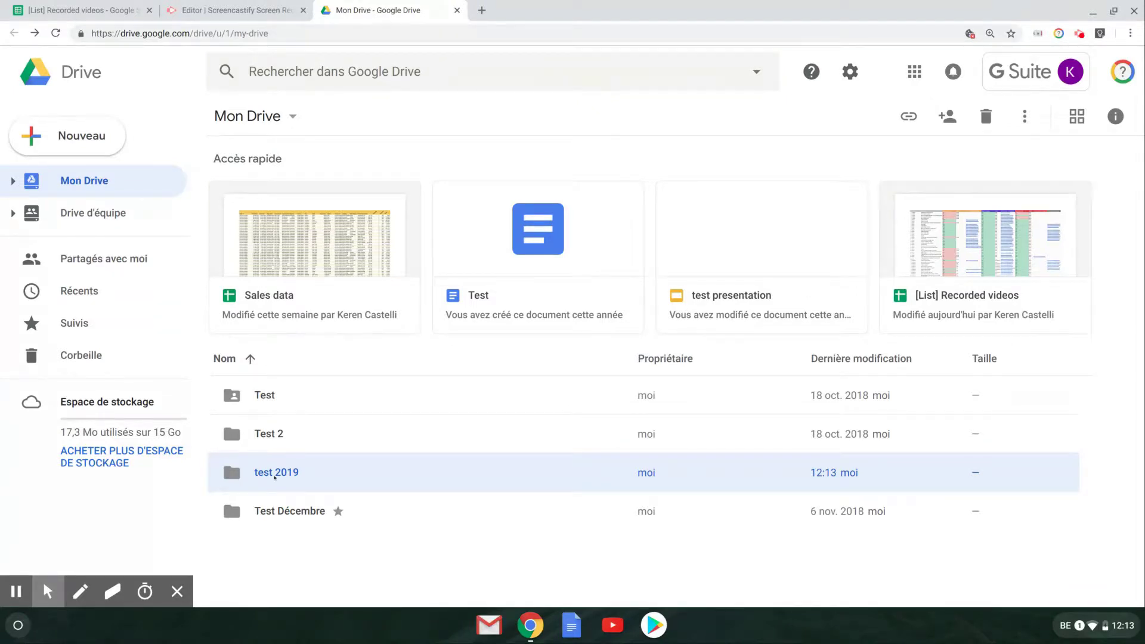
- Create a blank Google Docs document, title it "test", and close it to return to Mon Drive
{"action": "left_click", "coordinate": [70, 131]}
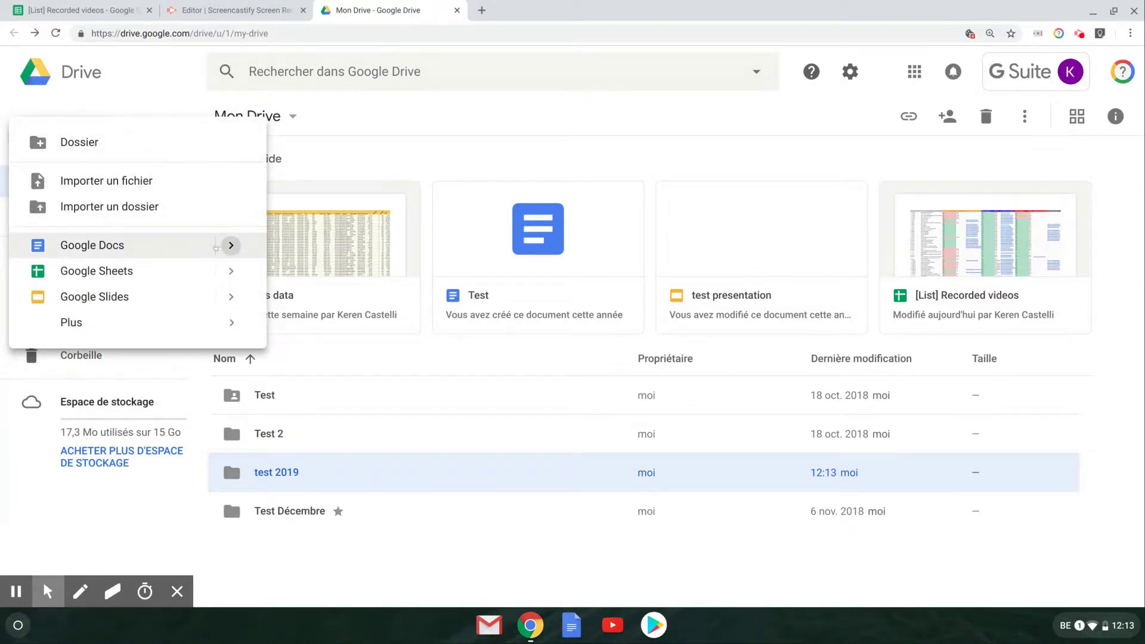
{"action": "left_click", "coordinate": [223, 246]}
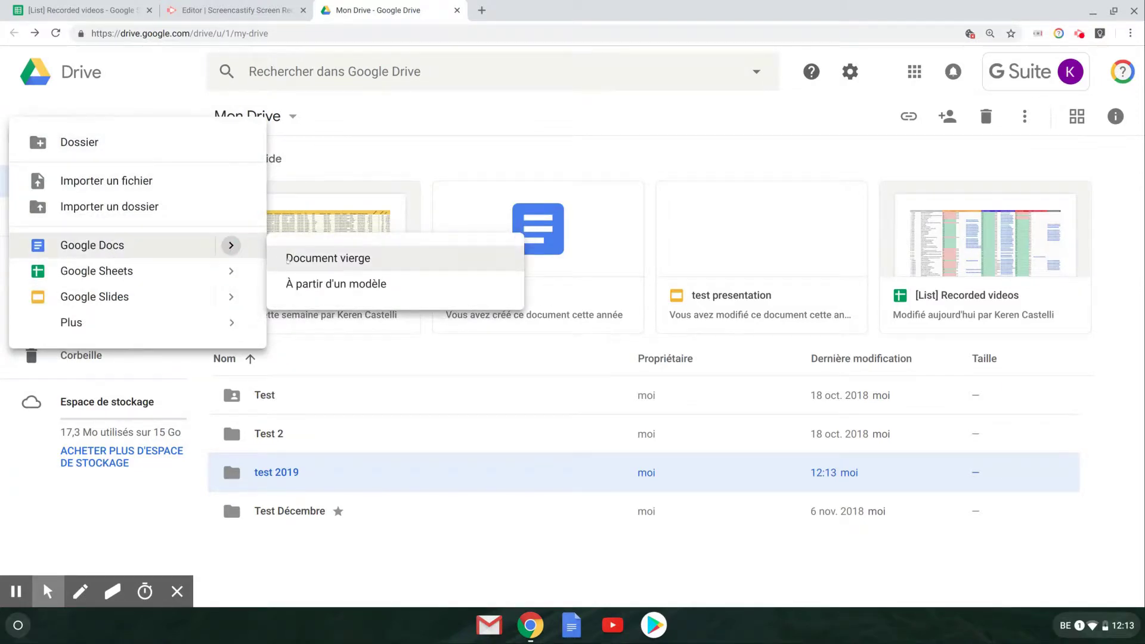
{"action": "left_click", "coordinate": [286, 258]}
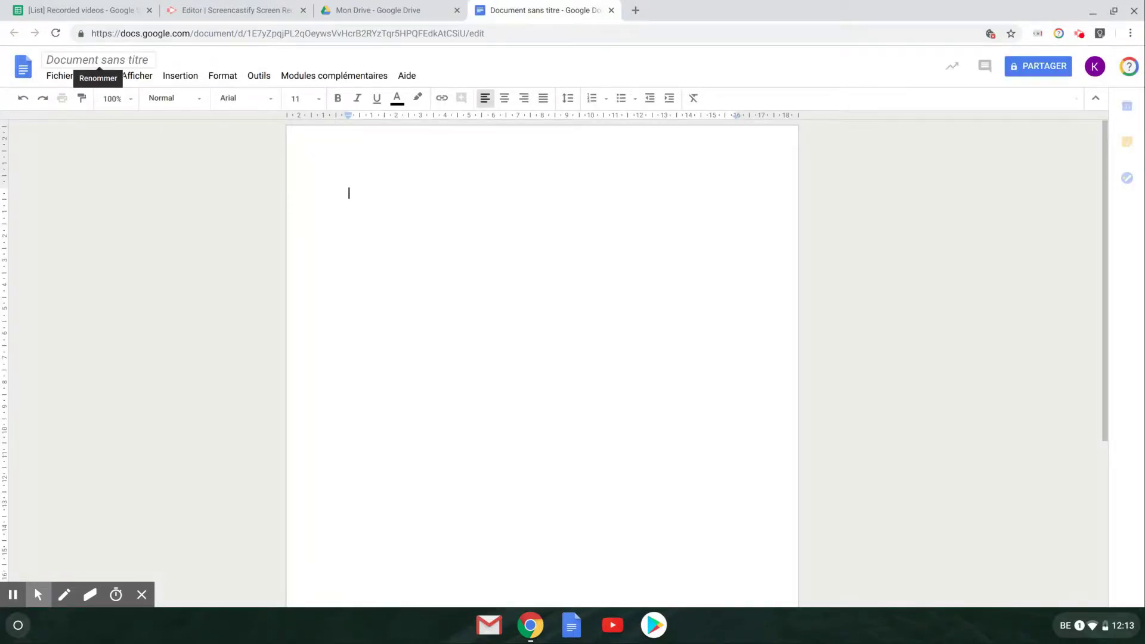
{"action": "left_click", "coordinate": [57, 59]}
{"action": "type", "text": "test"}
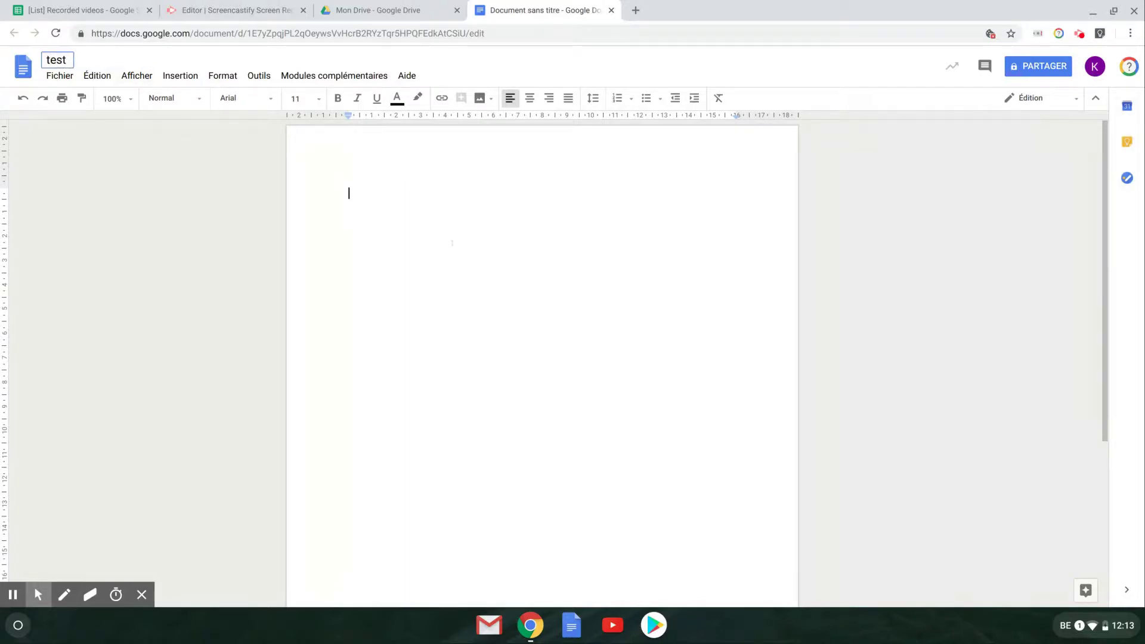
{"action": "key", "text": "Return"}
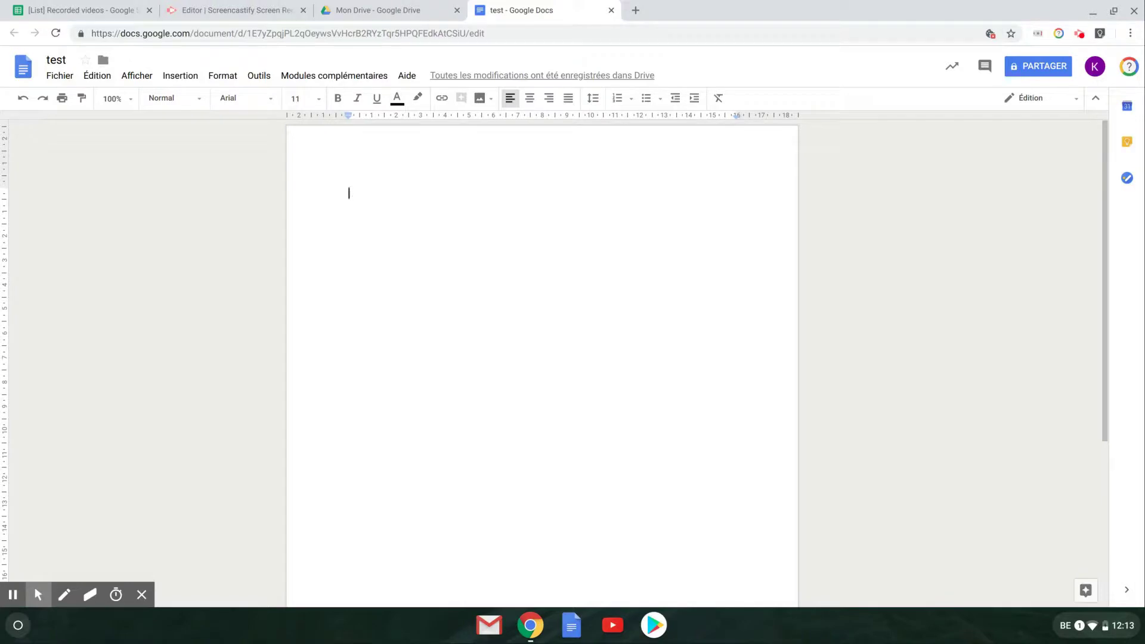
{"action": "left_click", "coordinate": [611, 10]}
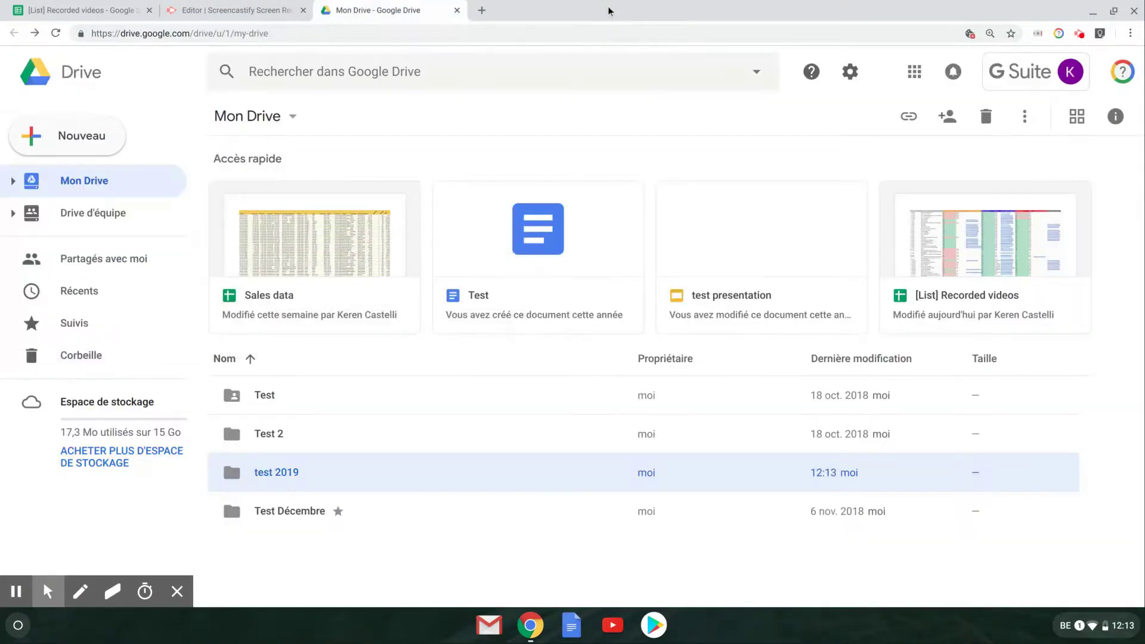
- Refresh Mon Drive, move the new "test" document into the "test 2019" folder, and check the folder's contents
{"action": "left_click", "coordinate": [55, 33]}
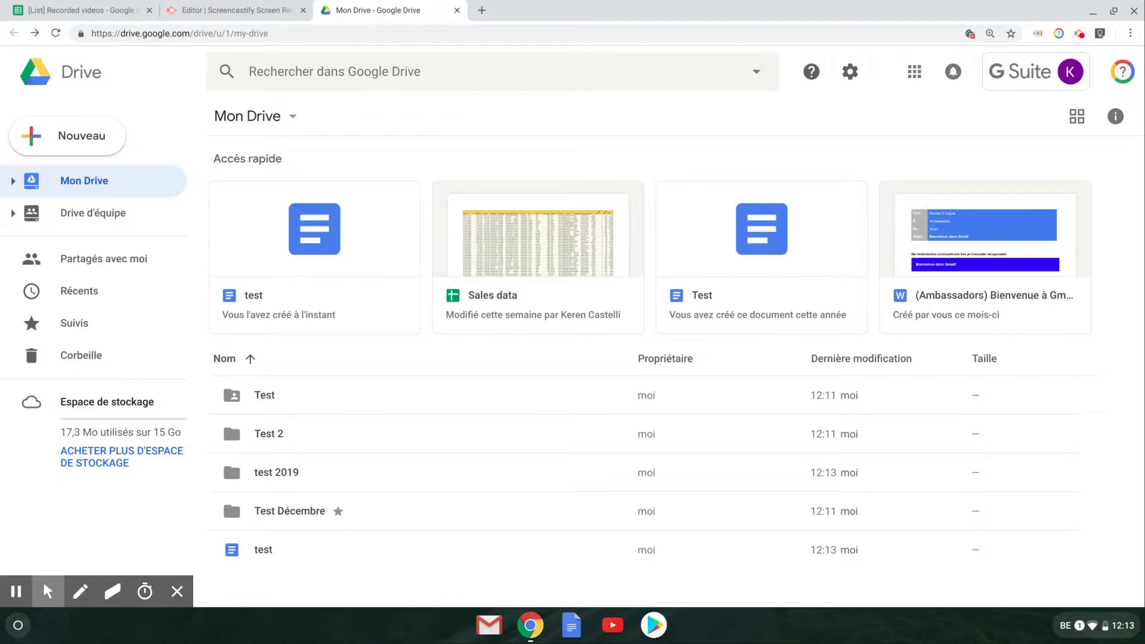
{"action": "left_click_drag", "start_coordinate": [282, 550], "coordinate": [285, 473]}
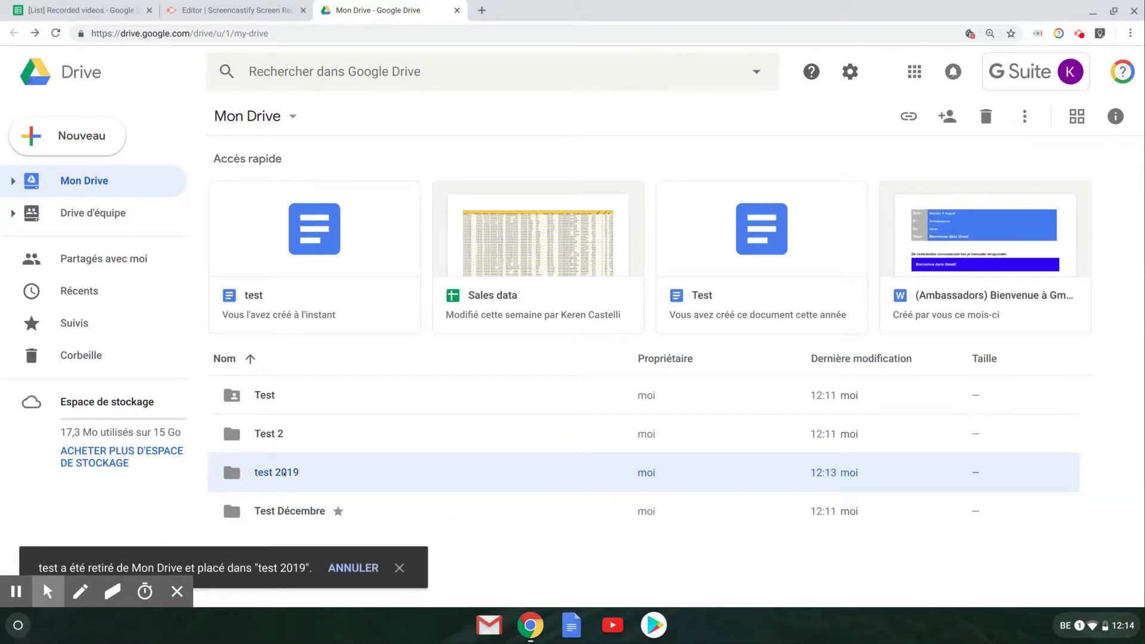
{"action": "double_click", "coordinate": [285, 473]}
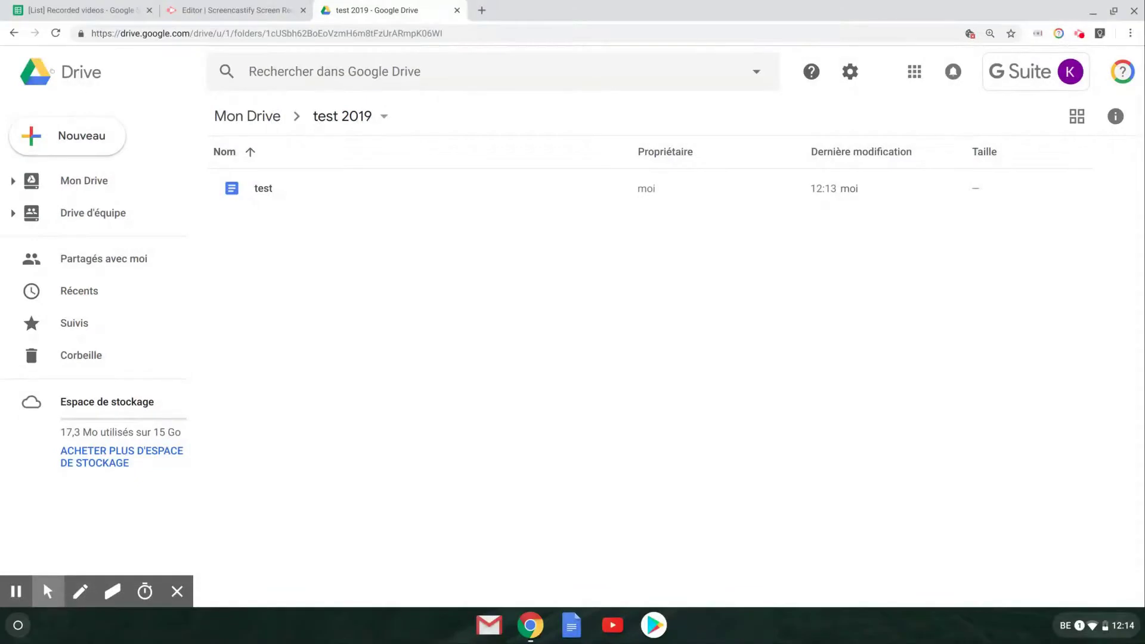
{"action": "left_click", "coordinate": [12, 33]}
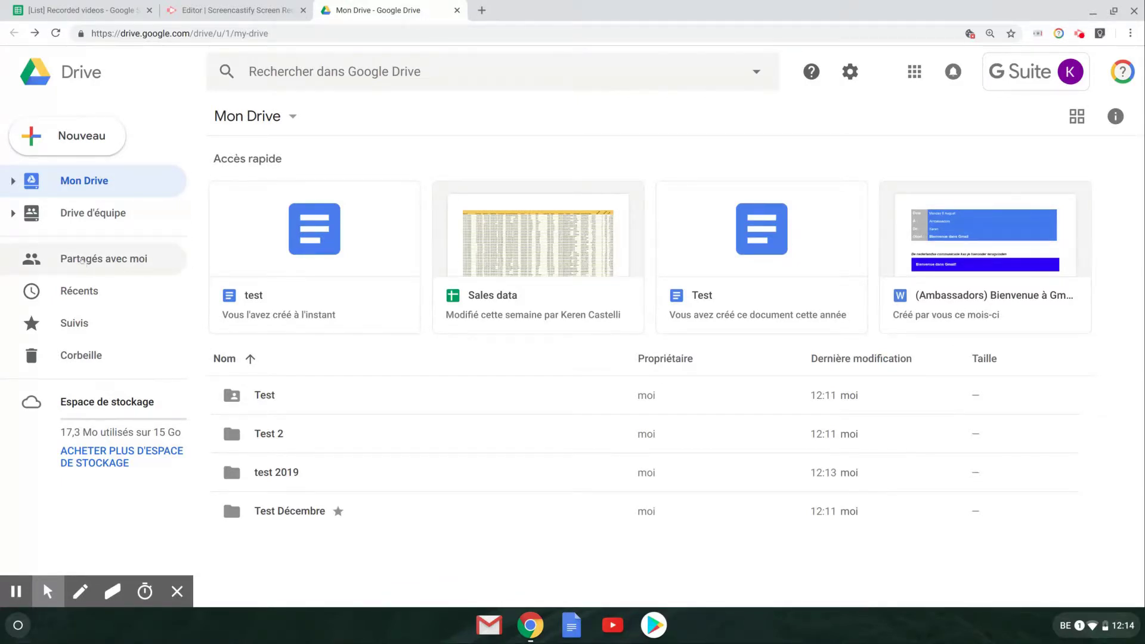
- Add the shared "Test map" folder from Partagés avec moi to the "test 2019" folder and open "test 2019"
{"action": "left_click", "coordinate": [82, 260]}
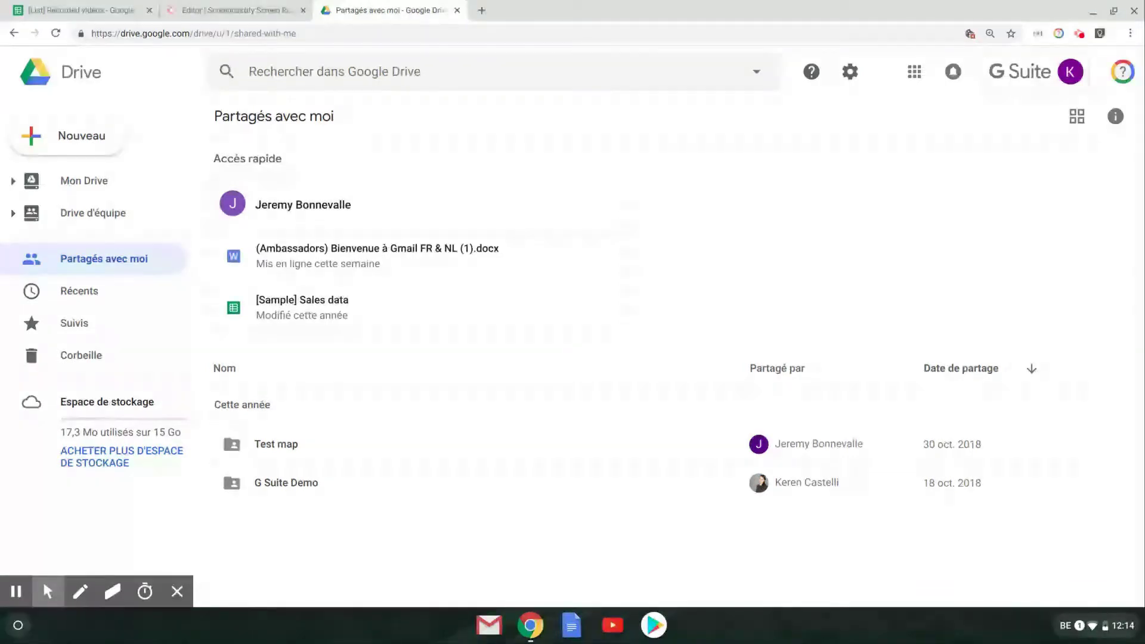
{"action": "mouse_move", "coordinate": [279, 445]}
{"action": "left_mouse_down"}
{"action": "mouse_move", "coordinate": [264, 440]}
{"action": "mouse_move", "coordinate": [190, 303]}
{"action": "mouse_move", "coordinate": [94, 179]}
{"action": "mouse_move", "coordinate": [238, 468]}
{"action": "mouse_move", "coordinate": [276, 435]}
{"action": "mouse_move", "coordinate": [269, 428]}
{"action": "left_mouse_up"}
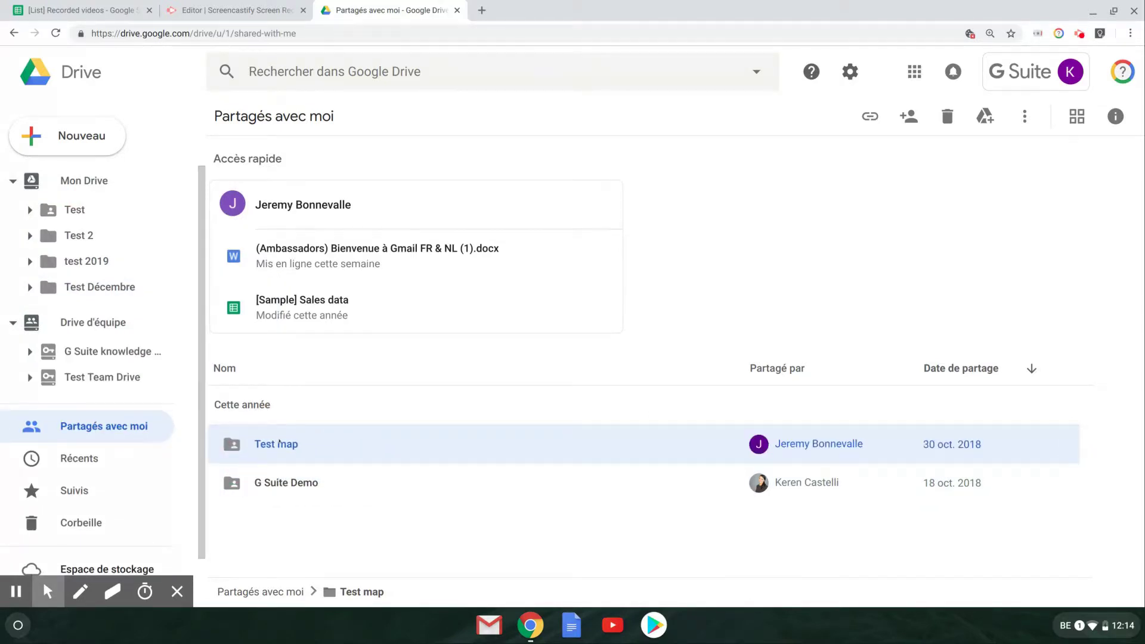
{"action": "left_click_drag", "start_coordinate": [279, 442], "coordinate": [127, 261]}
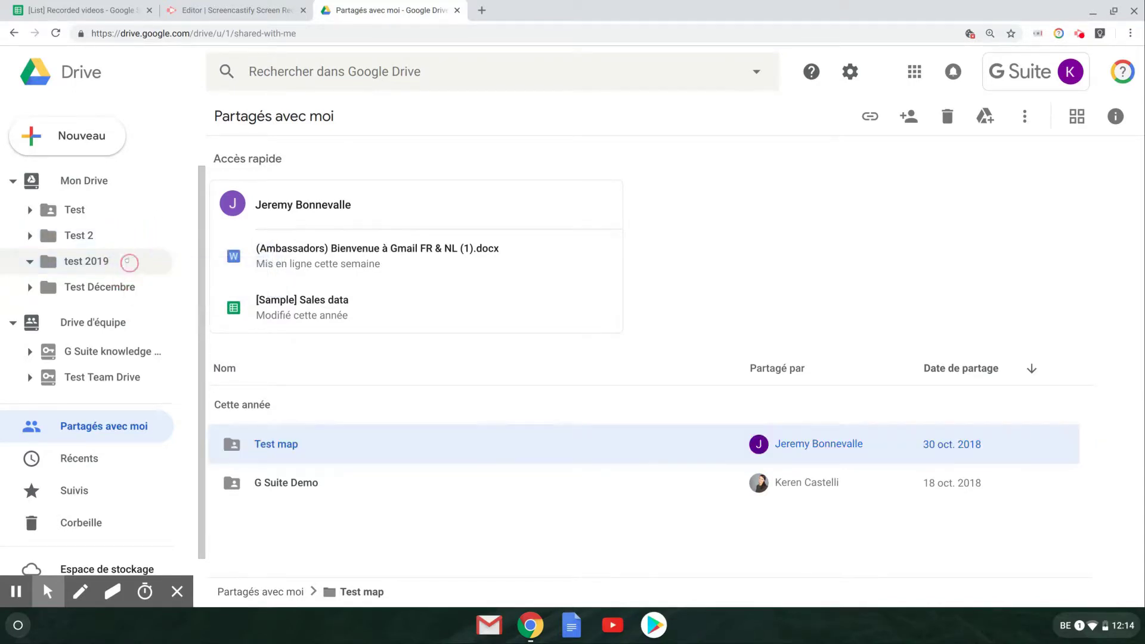
{"action": "left_click", "coordinate": [64, 264]}
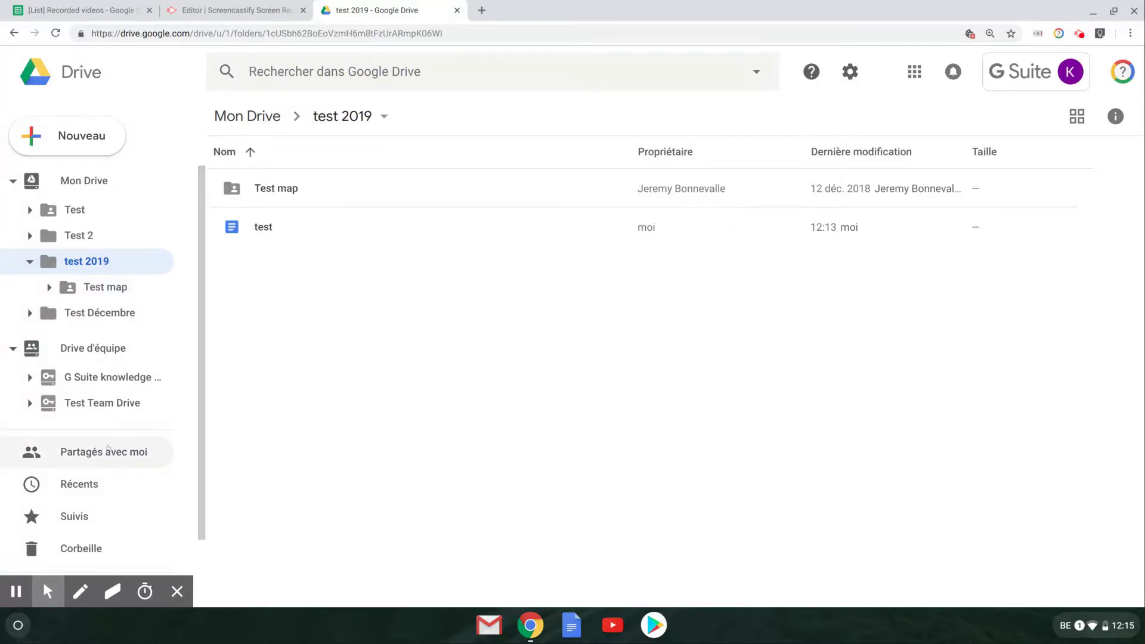
- Collapse the Drive d'équipe tree from the shared files view and look through the list of recent files
{"action": "left_click", "coordinate": [128, 449]}
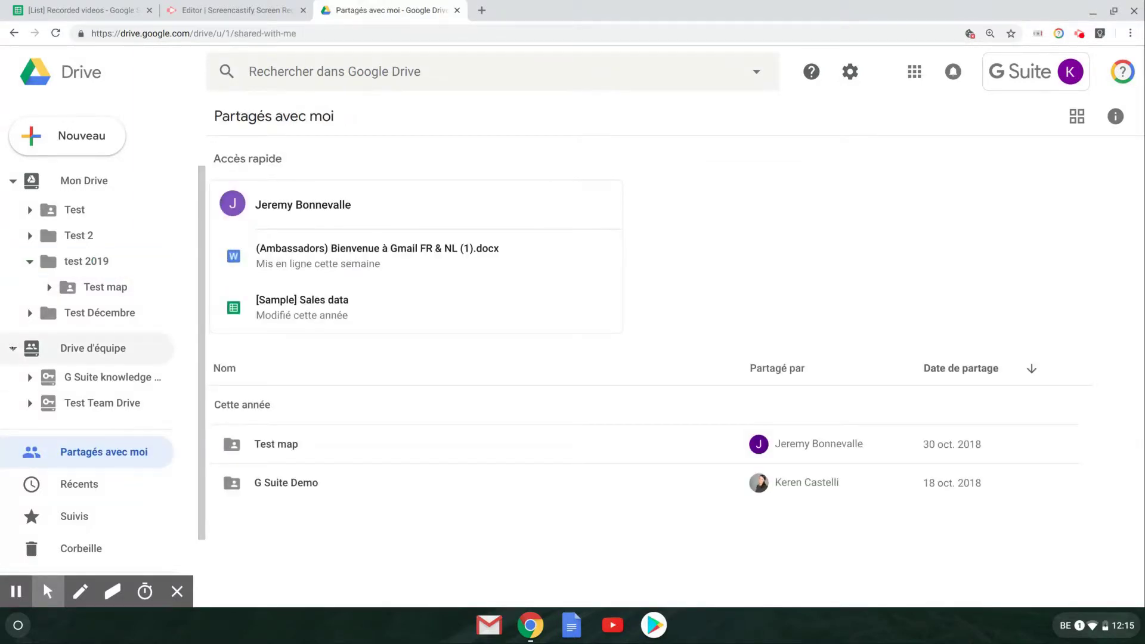
{"action": "left_click", "coordinate": [13, 349]}
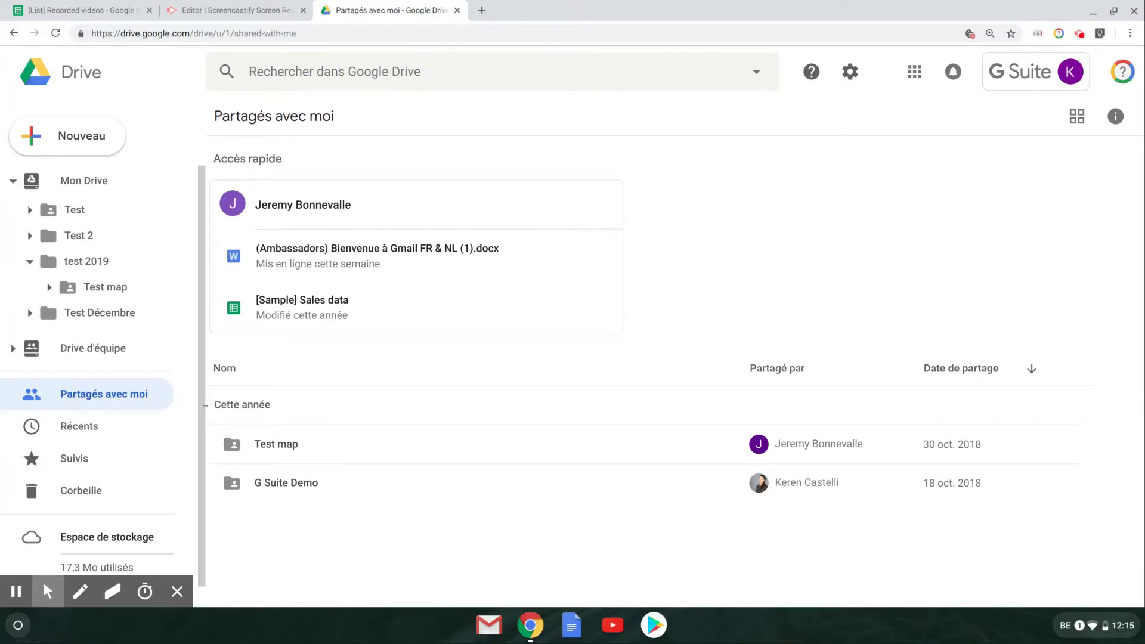
{"action": "left_click", "coordinate": [112, 426]}
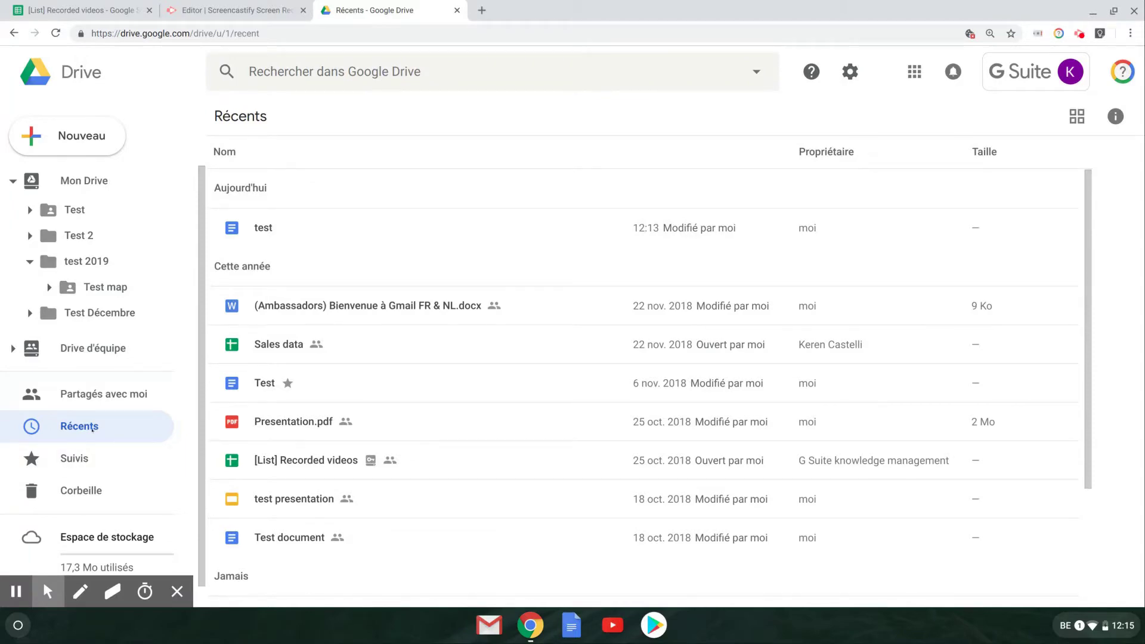
{"action": "scroll", "coordinate": [418, 489], "scroll_direction": "down", "scroll_amount": 1}
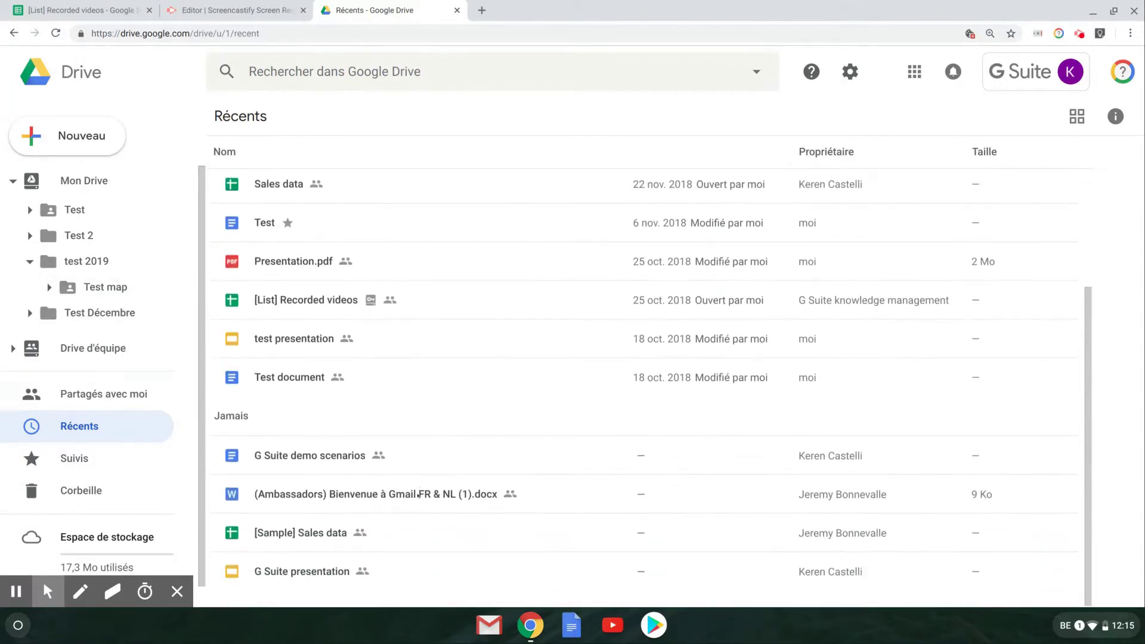
{"action": "scroll", "coordinate": [419, 493], "scroll_direction": "up", "scroll_amount": 2}
{"action": "scroll", "coordinate": [418, 495], "scroll_direction": "up", "scroll_amount": 1}
{"action": "scroll", "coordinate": [418, 495], "scroll_direction": "down", "scroll_amount": 3}
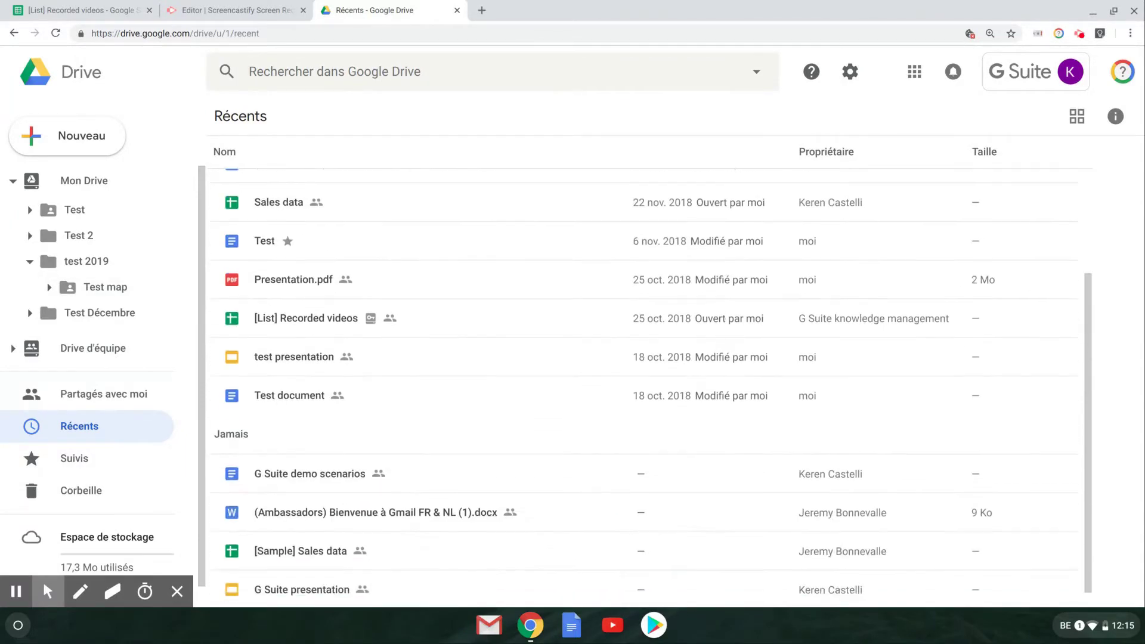
{"action": "scroll", "coordinate": [418, 495], "scroll_direction": "up", "scroll_amount": 3}
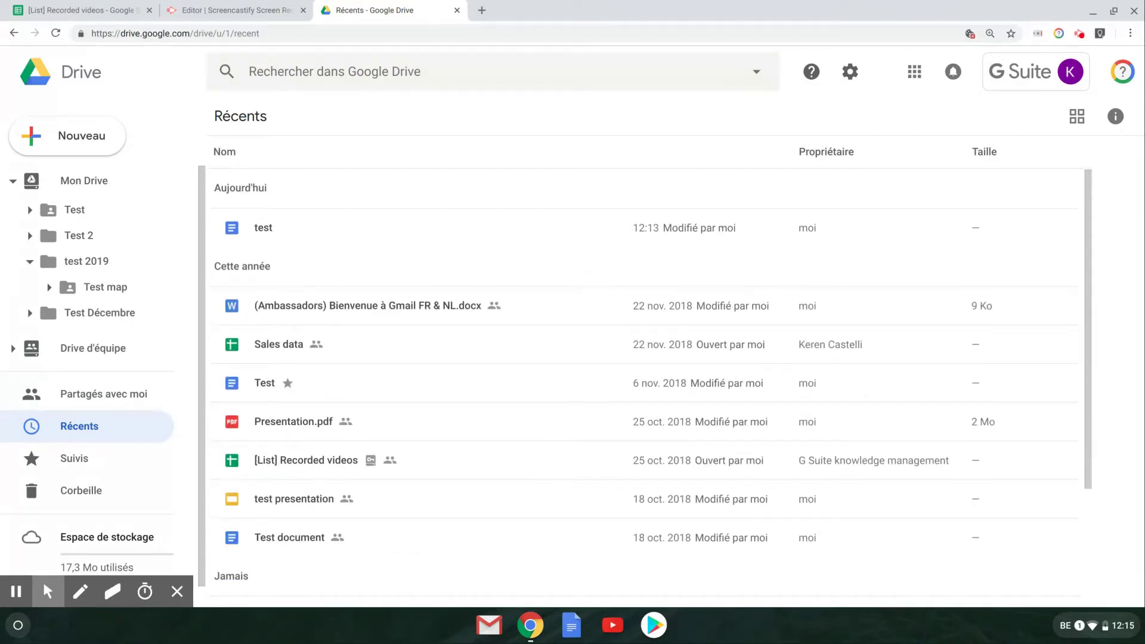
{"action": "scroll", "coordinate": [644, 382], "scroll_direction": "down", "scroll_amount": 3}
{"action": "scroll", "coordinate": [644, 382], "scroll_direction": "up", "scroll_amount": 3}
{"action": "scroll", "coordinate": [644, 381], "scroll_direction": "down", "scroll_amount": 3}
{"action": "scroll", "coordinate": [644, 382], "scroll_direction": "up", "scroll_amount": 3}
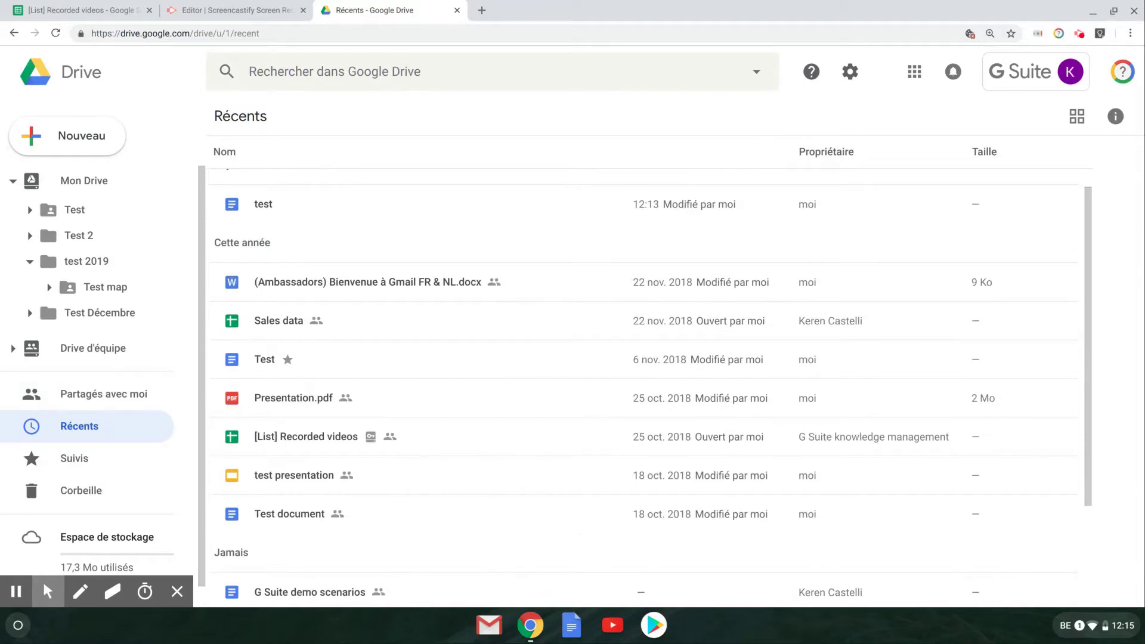
- Add the "Test map" folder in "test 2019" to the favourites and check it in the Suivis list
{"action": "left_click", "coordinate": [103, 452]}
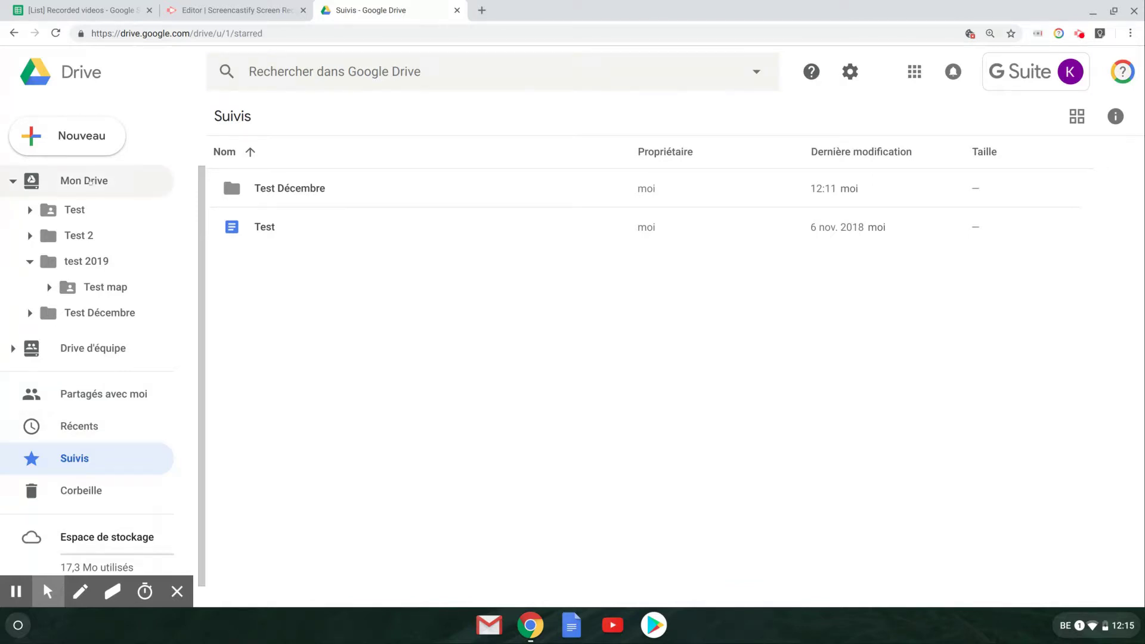
{"action": "left_click", "coordinate": [104, 261]}
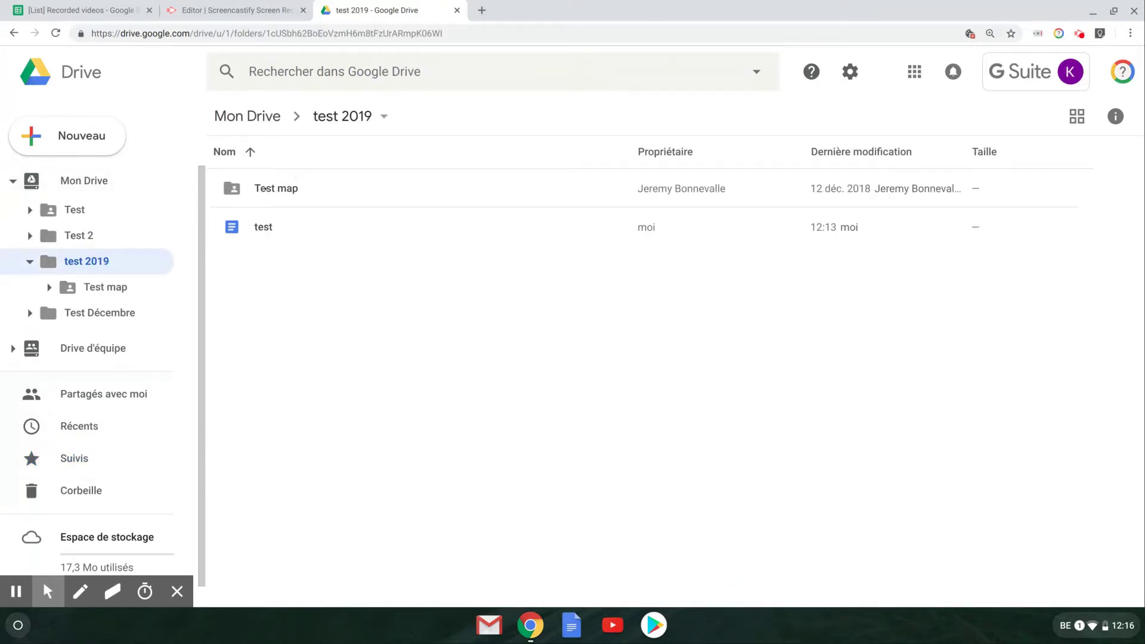
{"action": "right_click", "coordinate": [297, 189]}
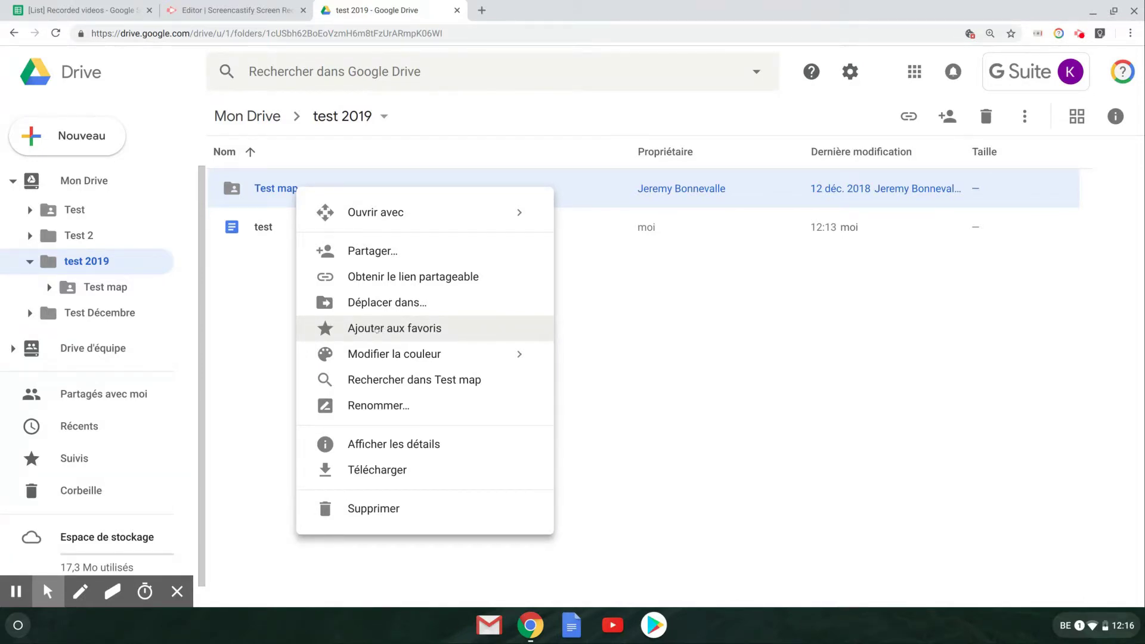
{"action": "left_click", "coordinate": [391, 327]}
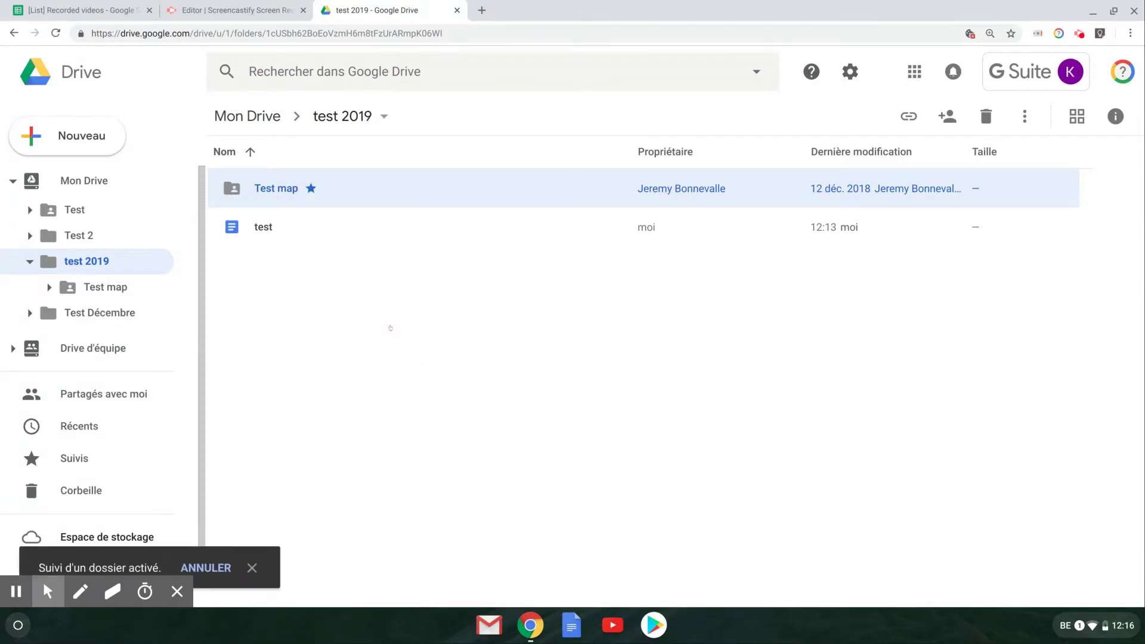
{"action": "left_click", "coordinate": [90, 458]}
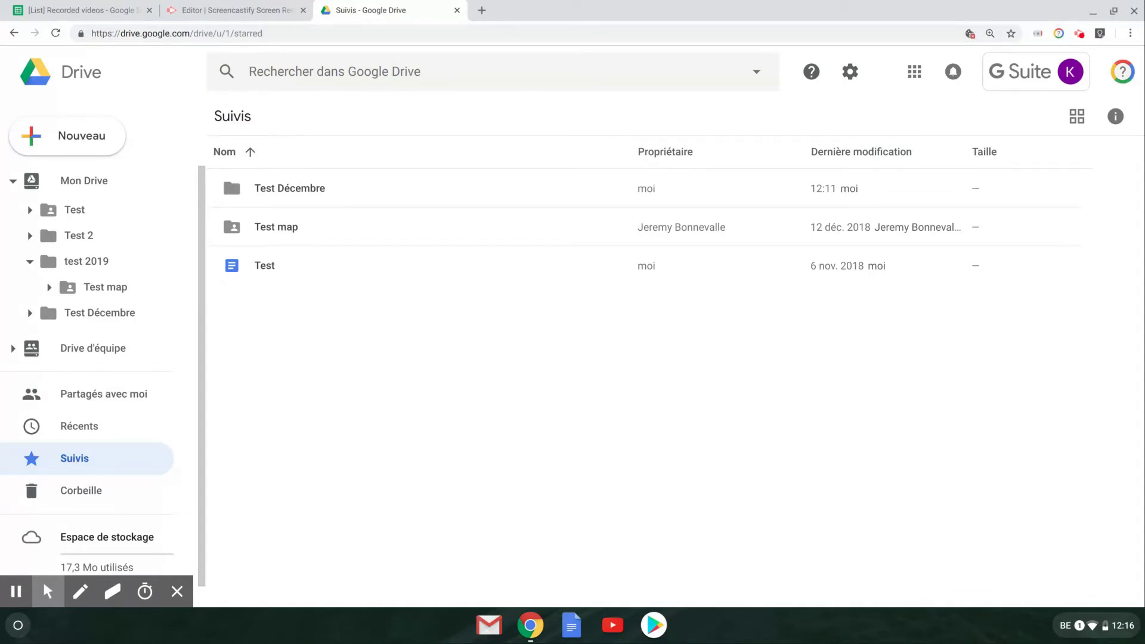
- Examine the trash and the actions available for the deleted "Getting started" file, and return to Mon Drive
{"action": "left_click", "coordinate": [78, 488]}
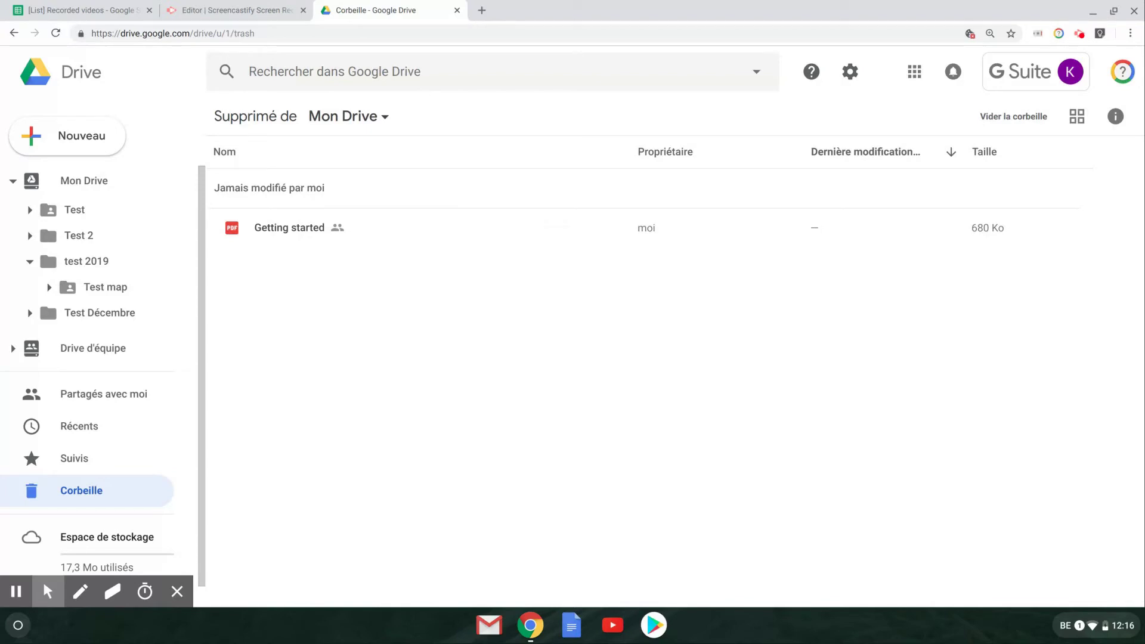
{"action": "right_click", "coordinate": [400, 231]}
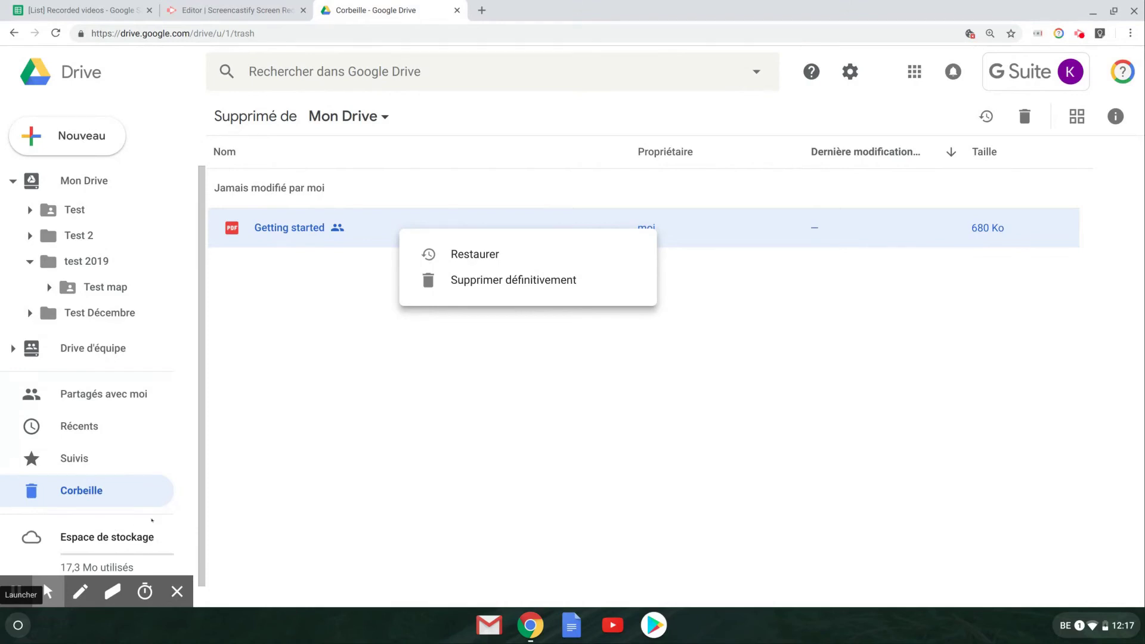
{"action": "left_click", "coordinate": [416, 475]}
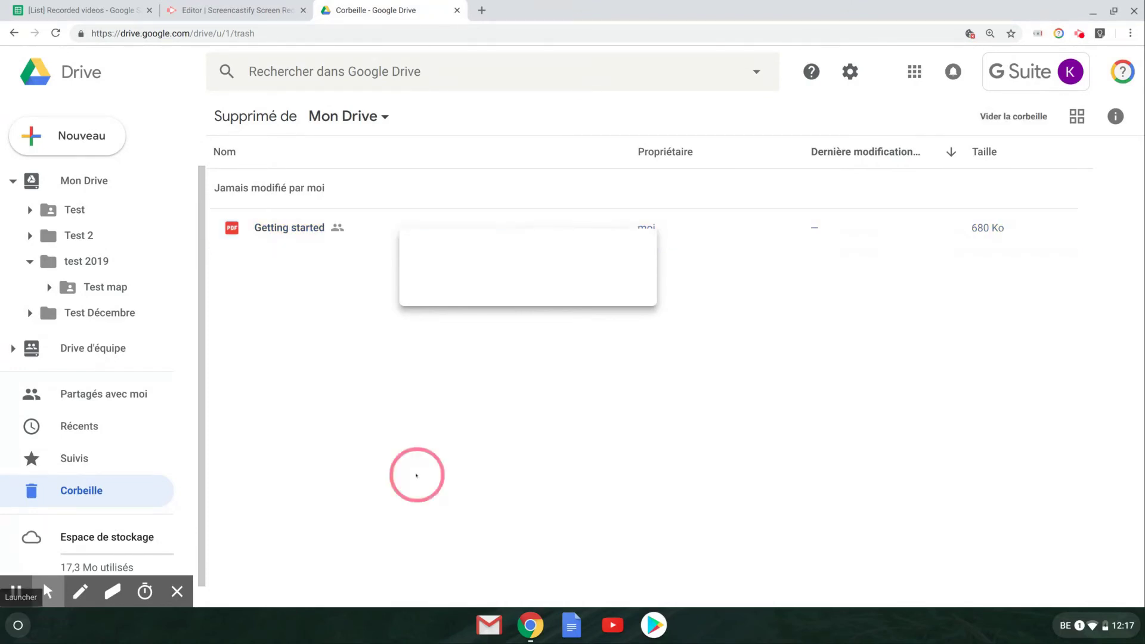
{"action": "left_click", "coordinate": [94, 186]}
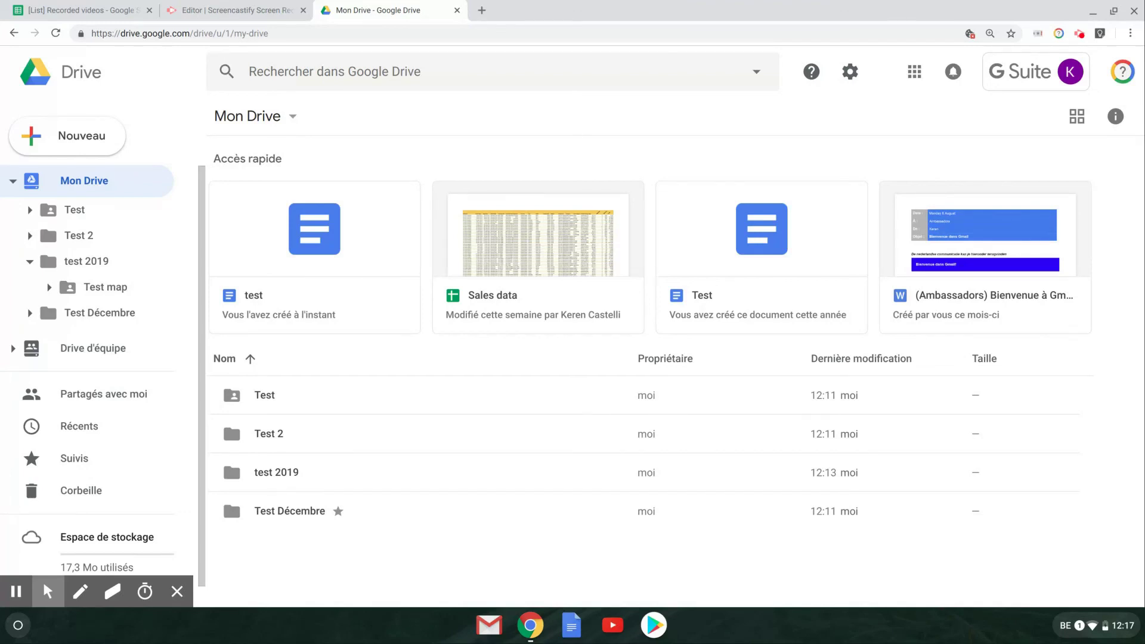
{"action": "left_click", "coordinate": [268, 12]}
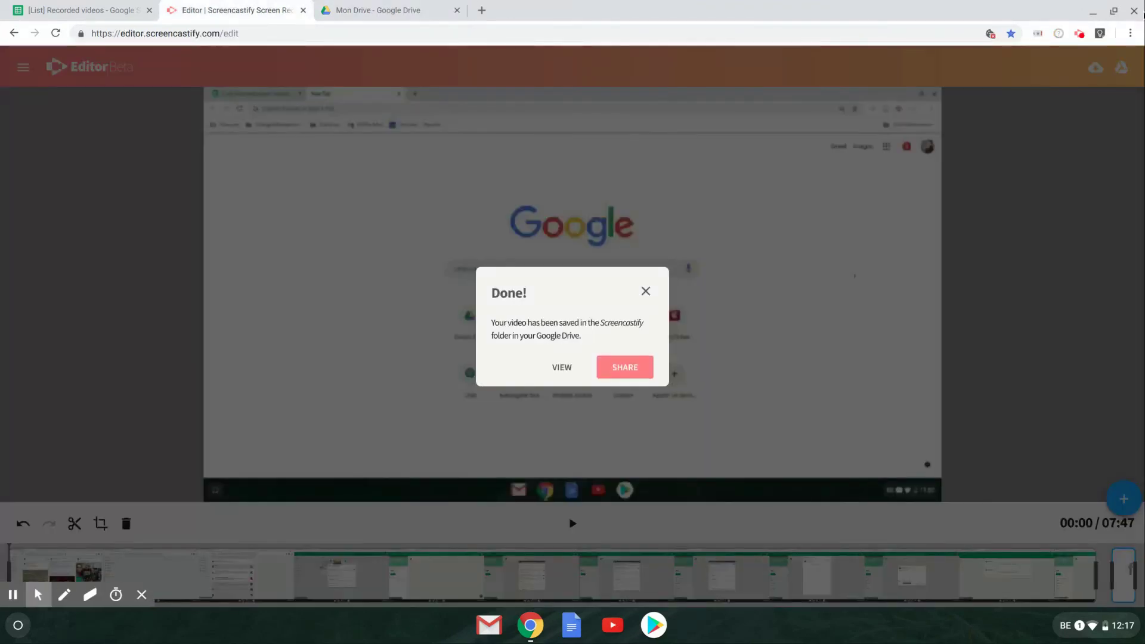